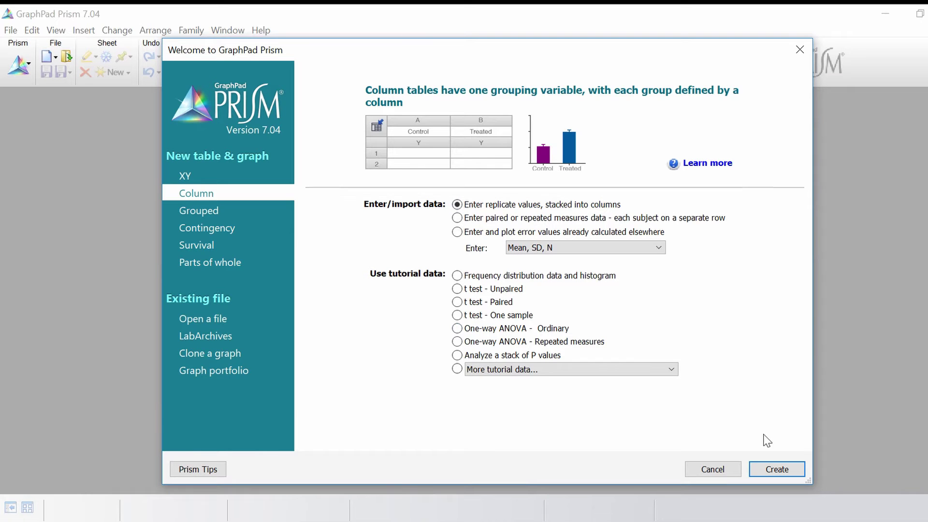
# Create a column data table titled Males and Females, pasting eight heights into each column.
pyautogui.click(777, 472)
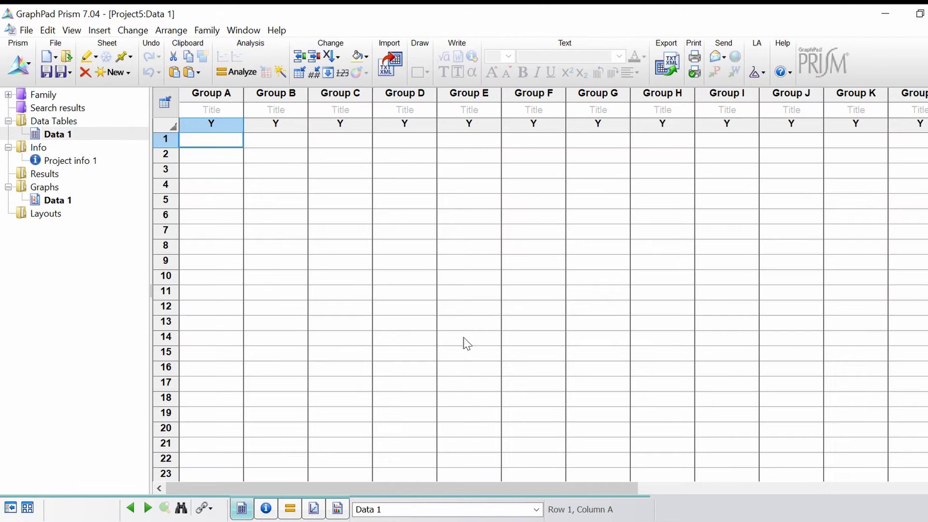
pyautogui.click(213, 110)
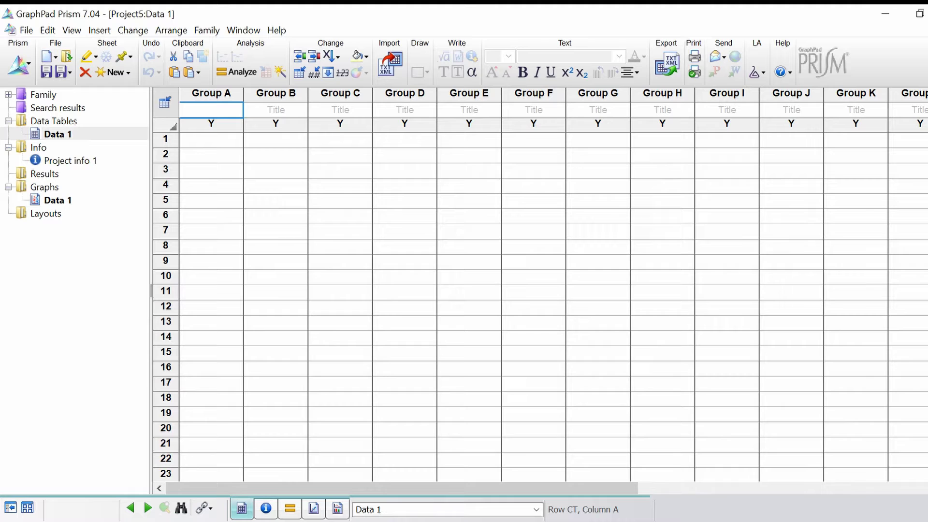
pyautogui.write('Males')
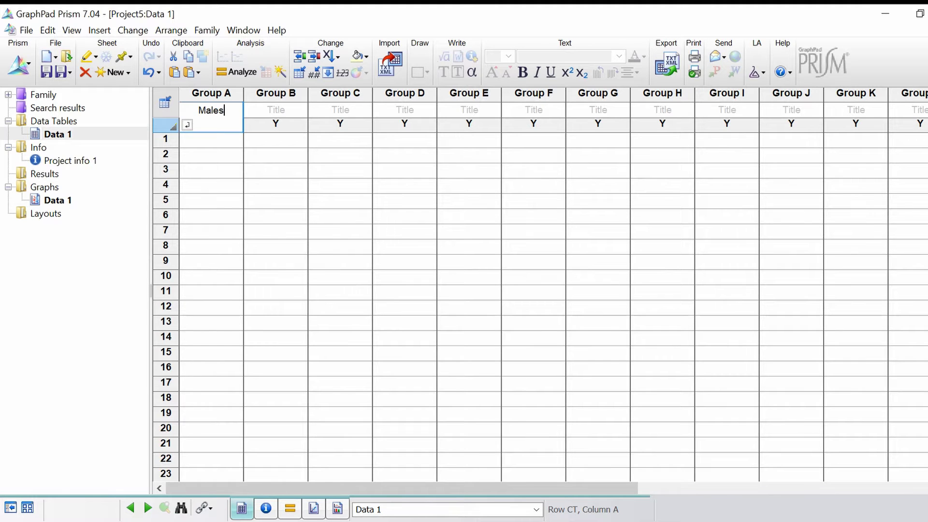
pyautogui.press('Tab')
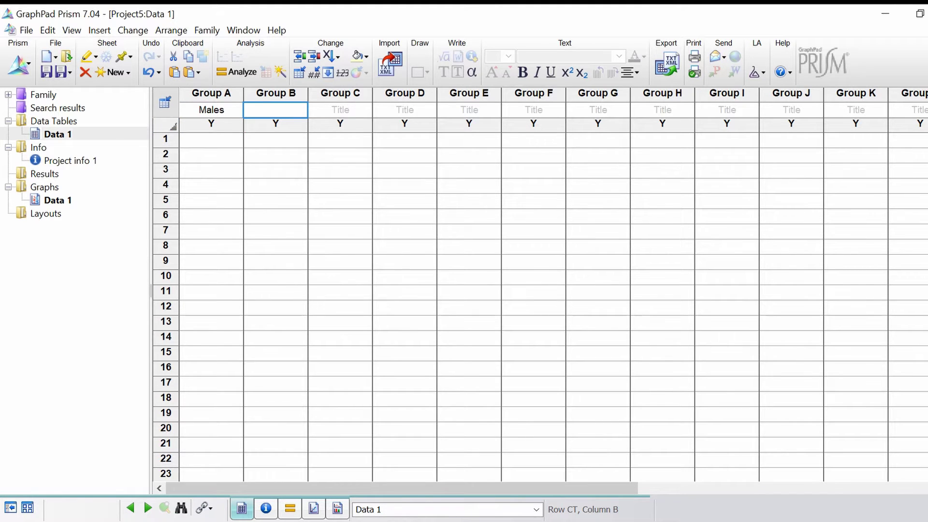
pyautogui.write('Females')
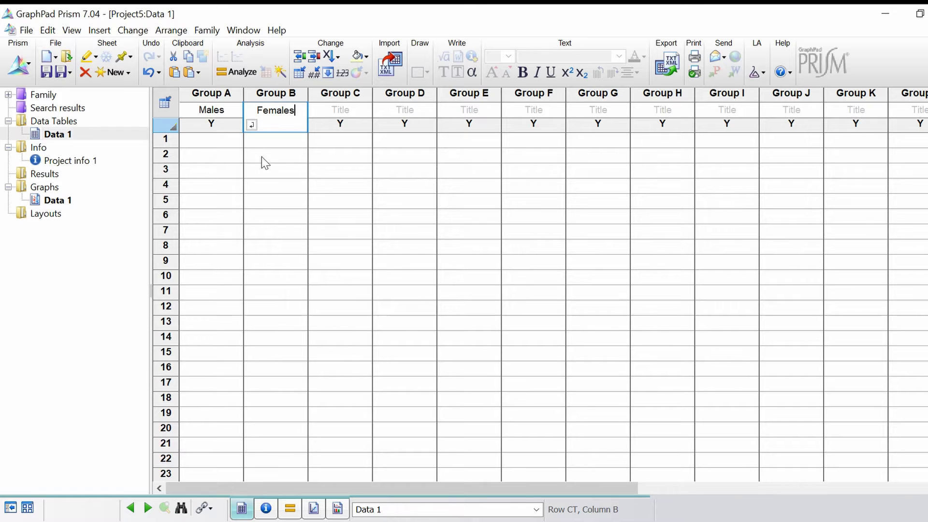
pyautogui.press('Return')
pyautogui.click(234, 143)
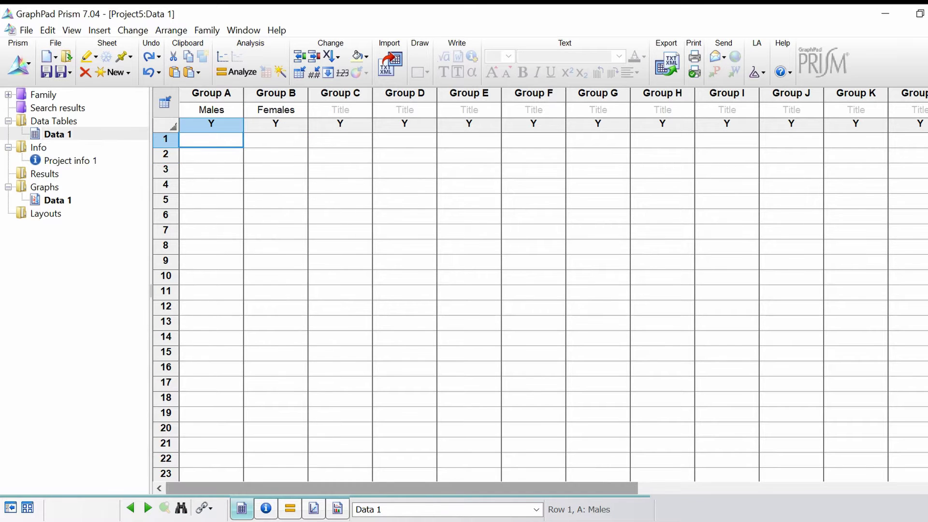
pyautogui.hotkey('ctrl', 'v')
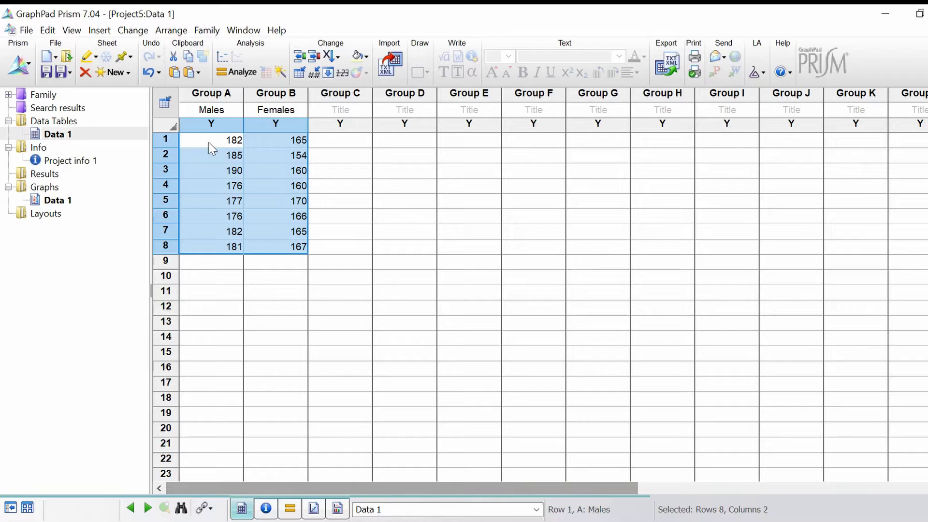
# In Analyze, collapse Transform, Normalize and pick 't tests (and nonparametric tests)' for Males and Females.
pyautogui.click(245, 77)
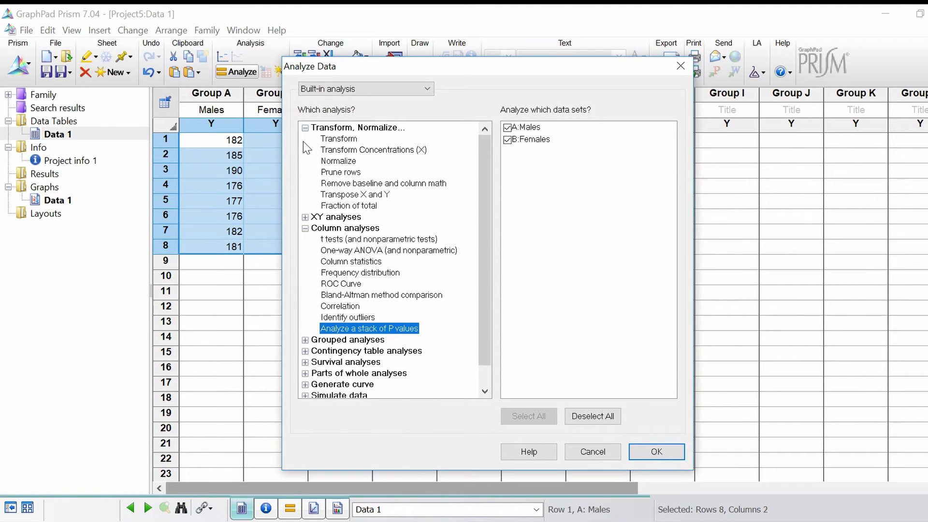
pyautogui.click(305, 129)
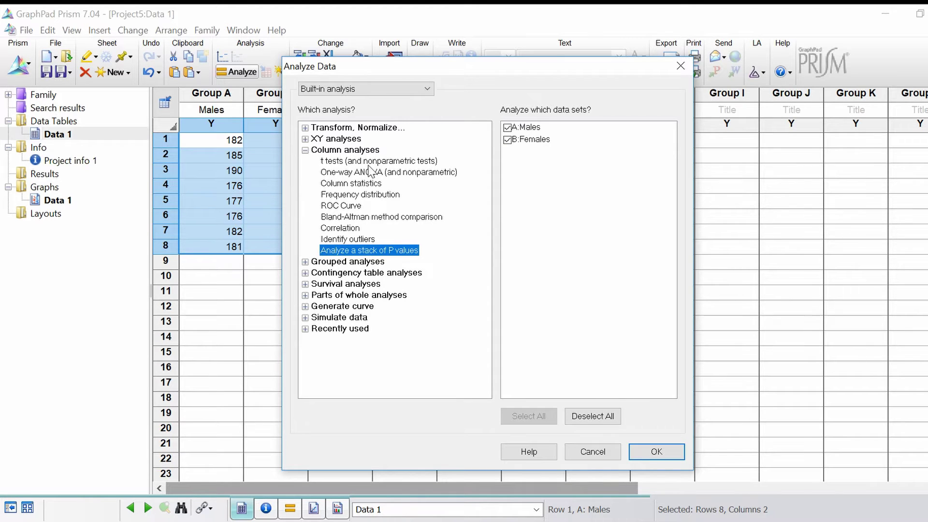
pyautogui.click(370, 165)
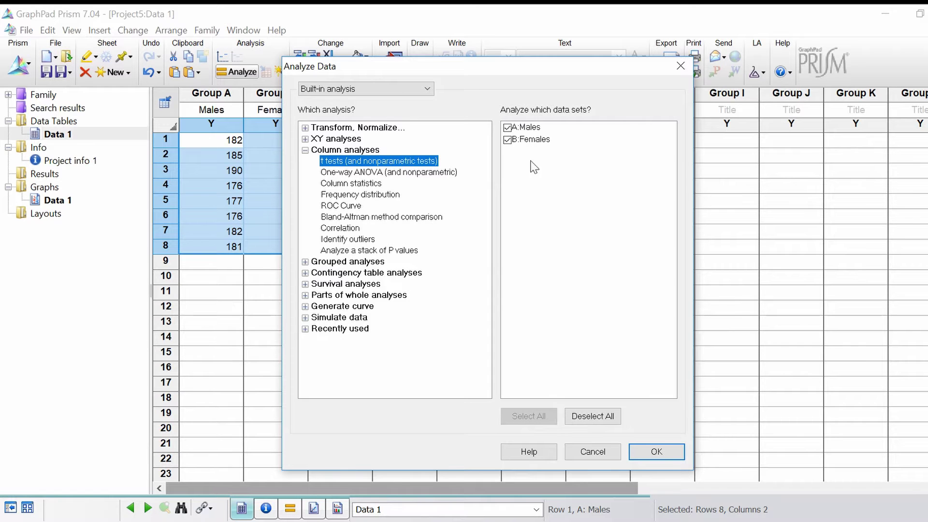
# Open the t test parameters and set an unpaired experimental design after trying paired.
pyautogui.click(652, 451)
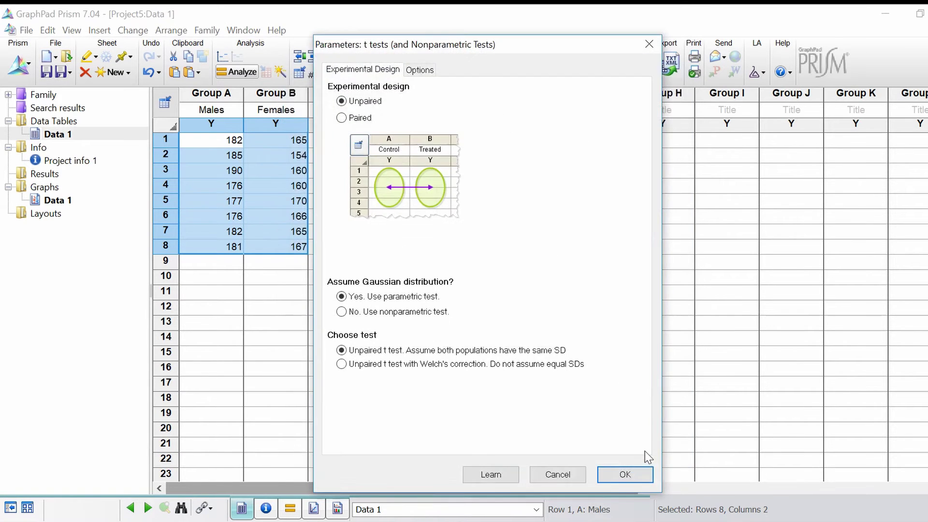
pyautogui.click(358, 120)
pyautogui.click(361, 103)
# Switch briefly to a nonparametric test, then back to 'Yes. Use parametric test'.
pyautogui.click(342, 315)
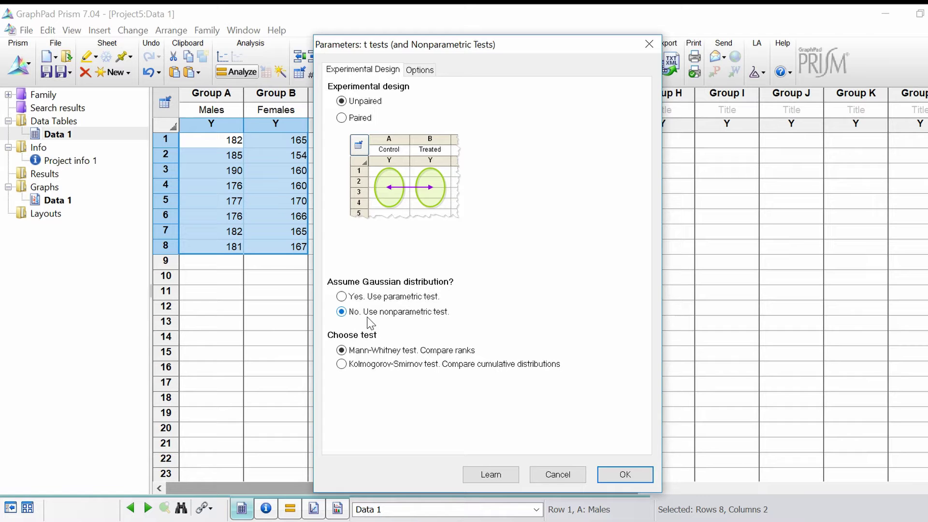
pyautogui.click(342, 297)
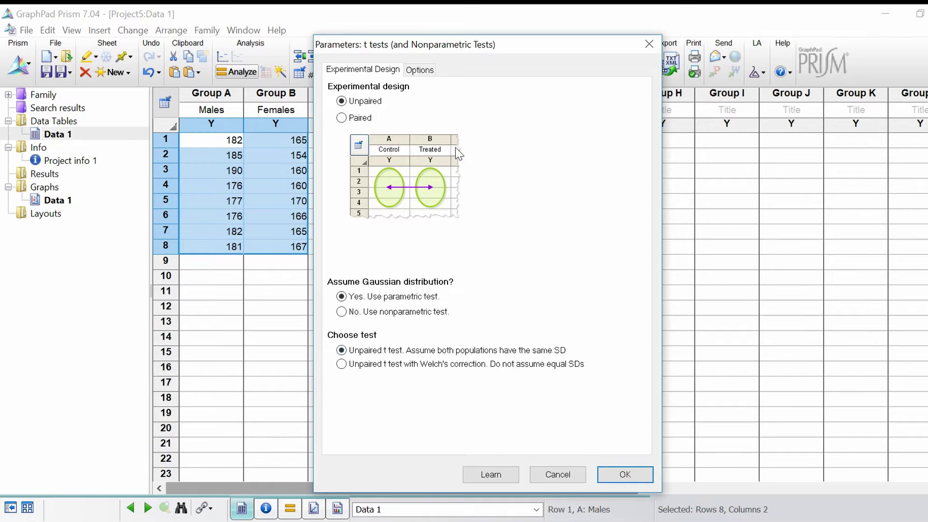
# Show the Options tab: two-tailed P value, 95% confidence, differences as Females − Males.
pyautogui.click(427, 77)
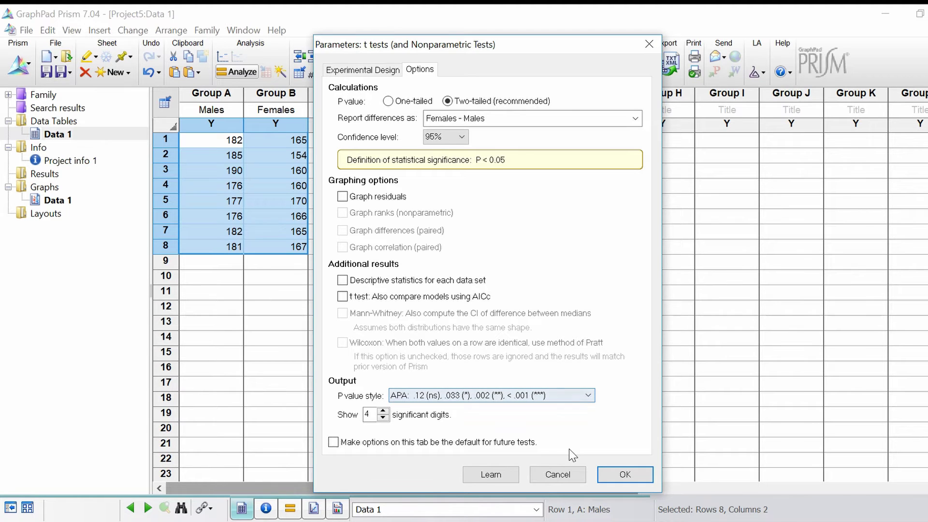
pyautogui.click(610, 474)
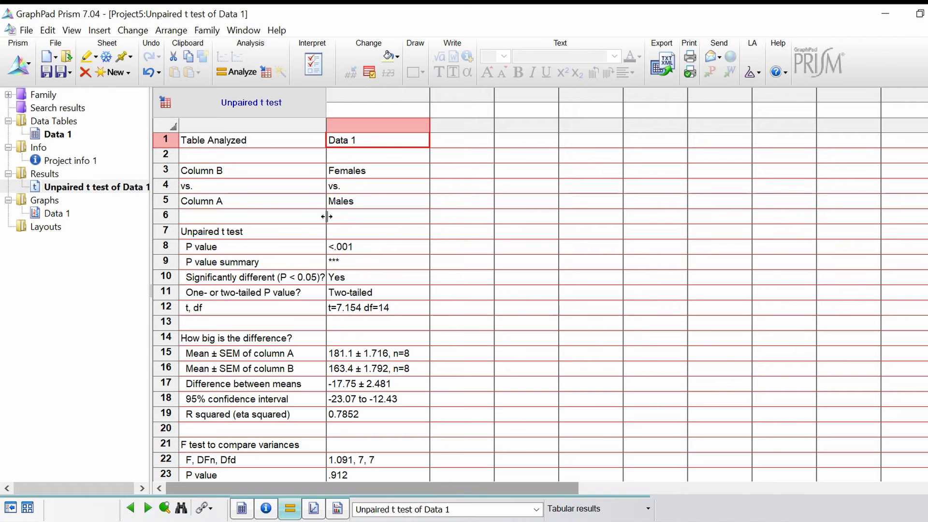
pyautogui.click(203, 235)
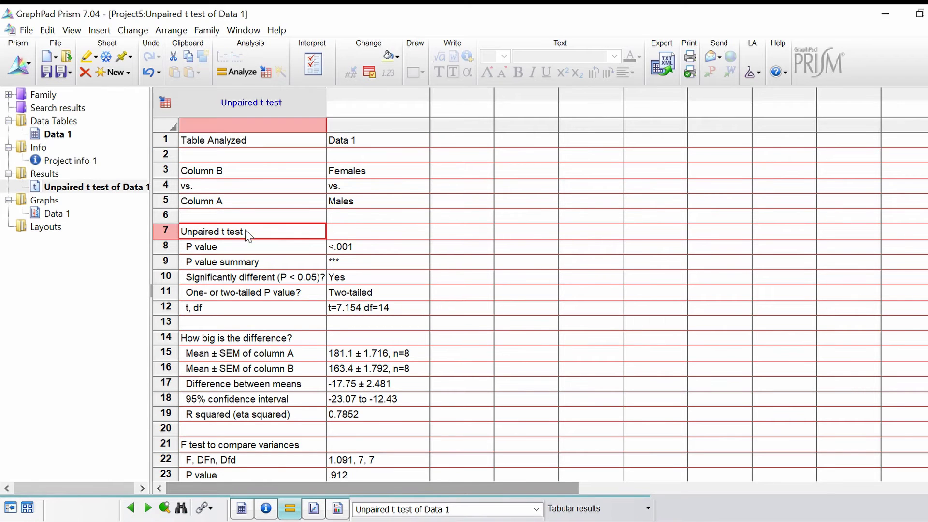
pyautogui.click(333, 234)
pyautogui.press('Down')
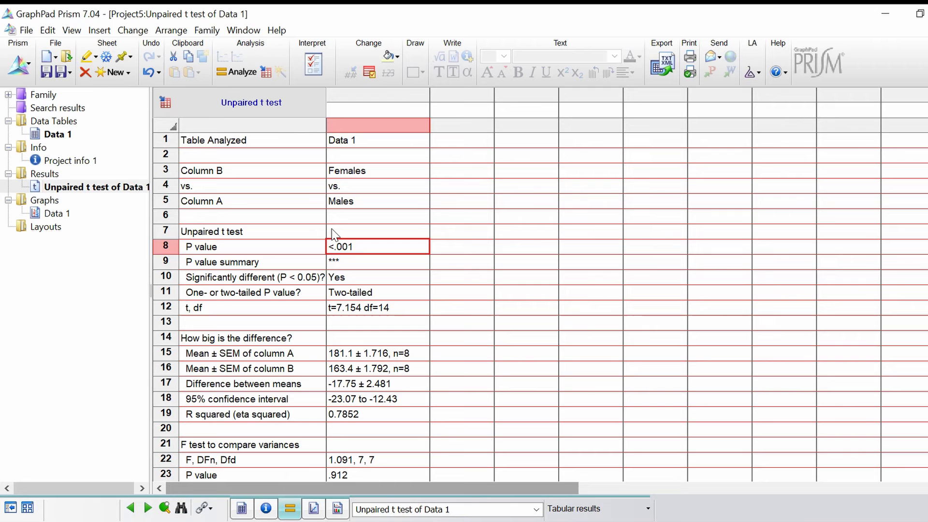
pyautogui.press('Down')
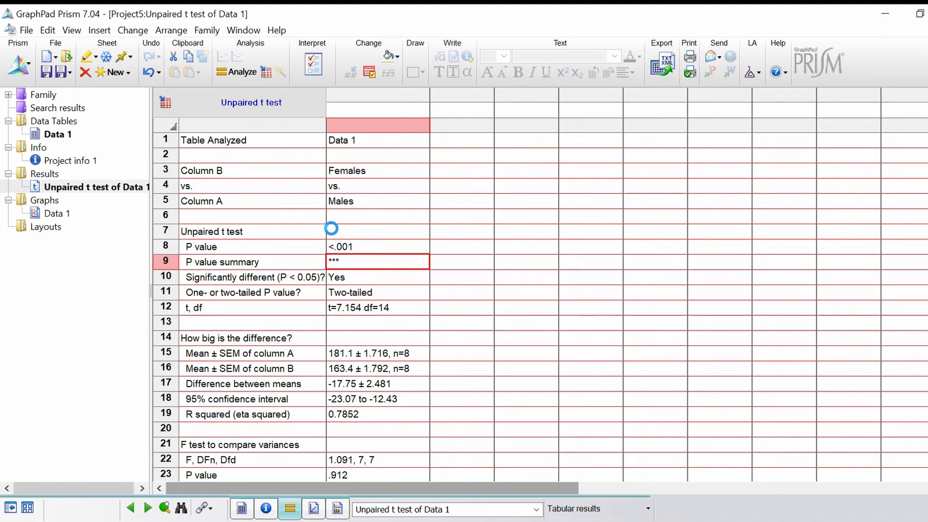
pyautogui.press('Down')
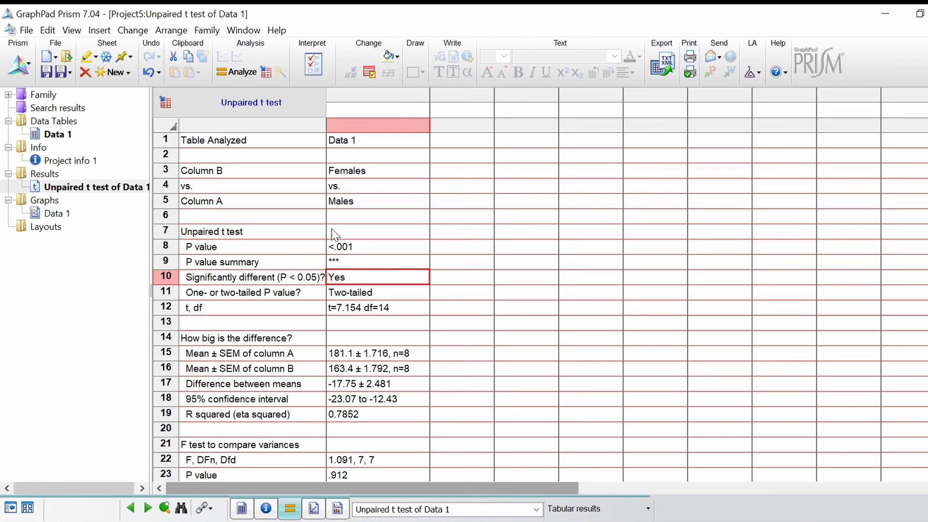
pyautogui.press('Down')
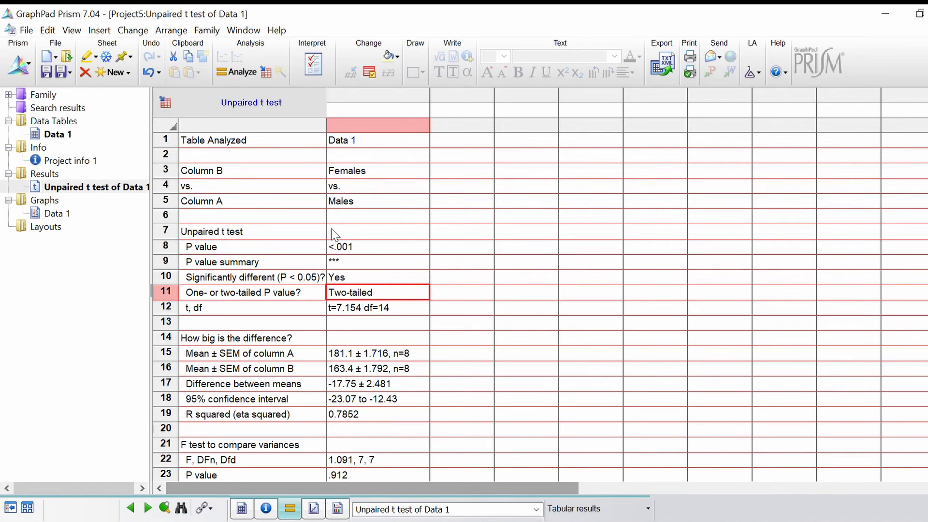
pyautogui.press('Down')
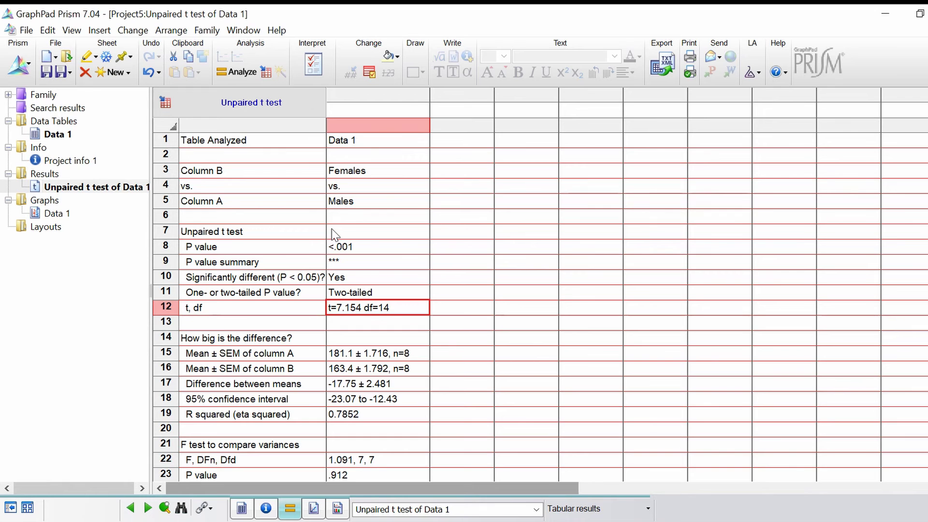
pyautogui.press('Down')
pyautogui.press('Down')
pyautogui.press('Down')
pyautogui.press('Down')
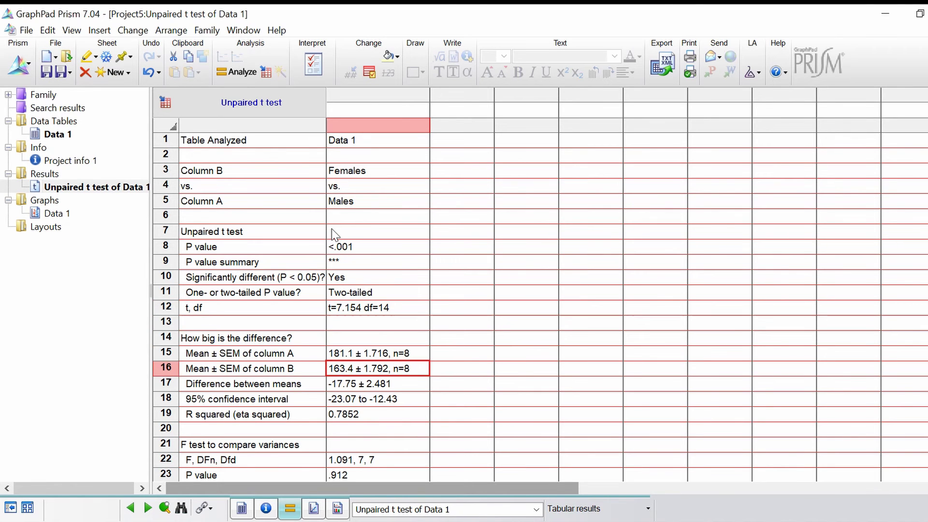
pyautogui.press('Up')
pyautogui.press('Up')
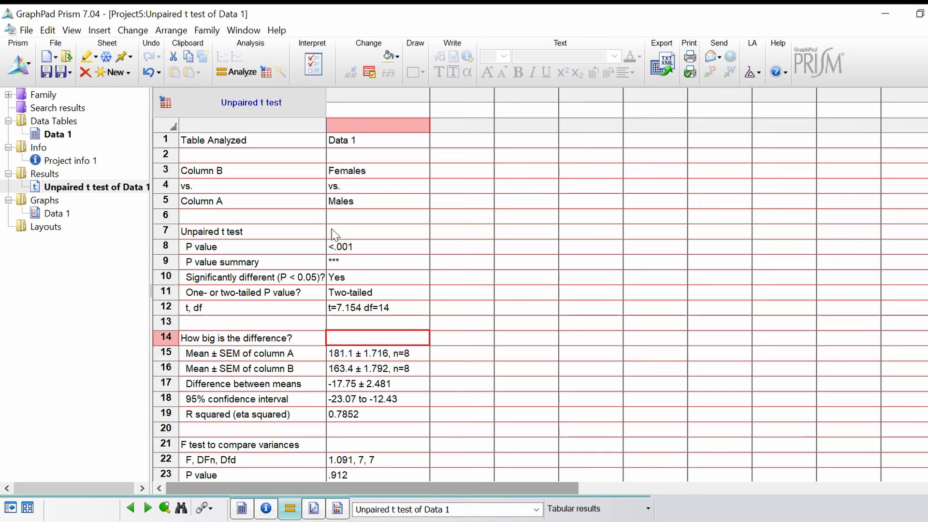
pyautogui.press('Down')
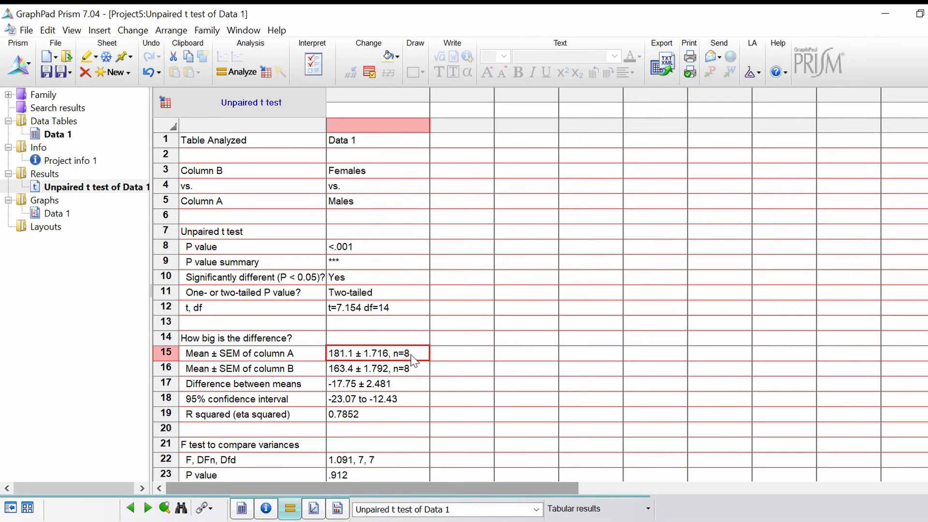
pyautogui.press('Down')
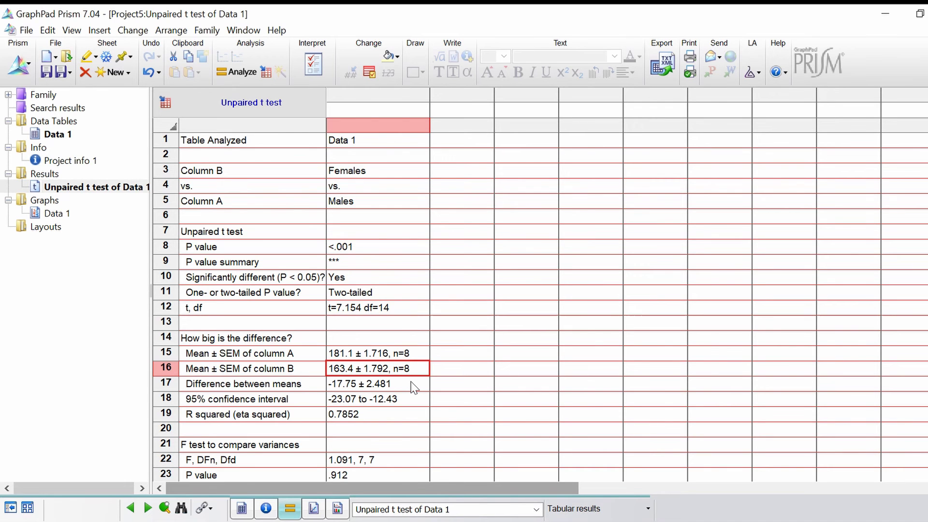
pyautogui.press('Up')
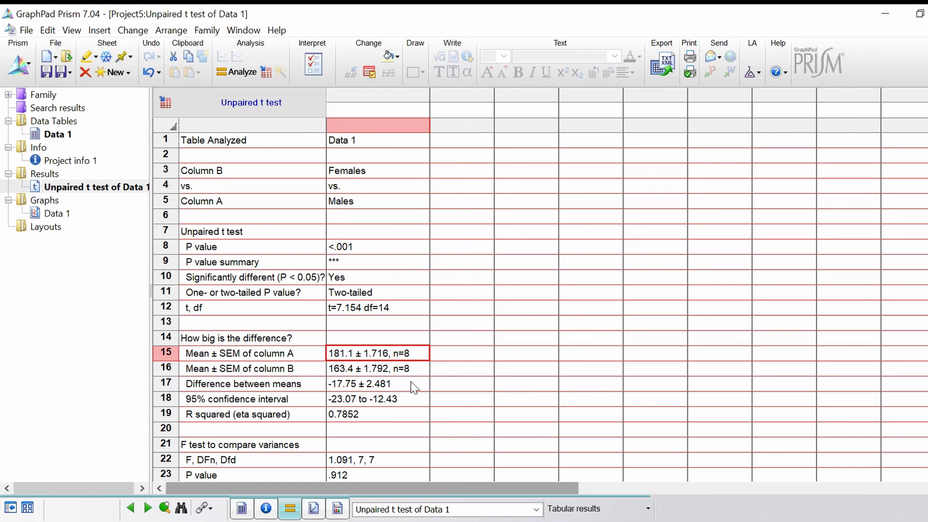
pyautogui.press('Down')
pyautogui.press('Down')
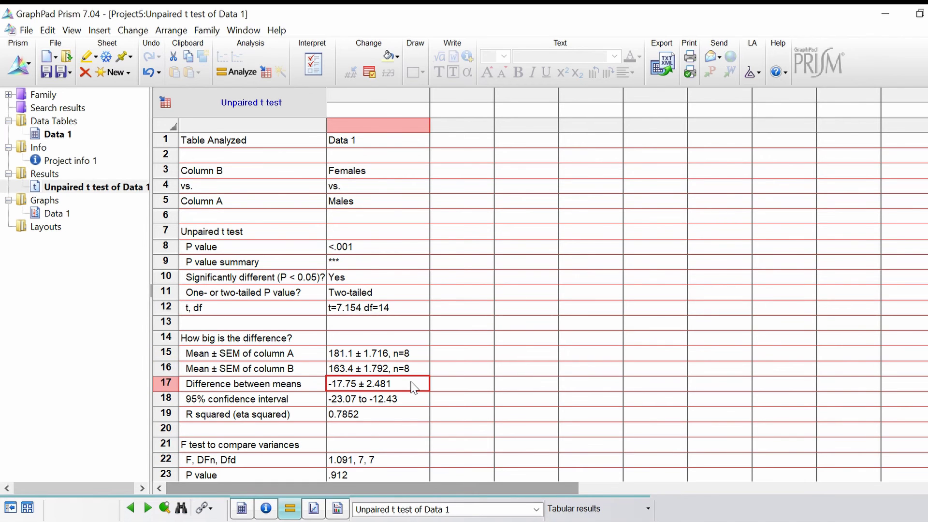
pyautogui.click(364, 403)
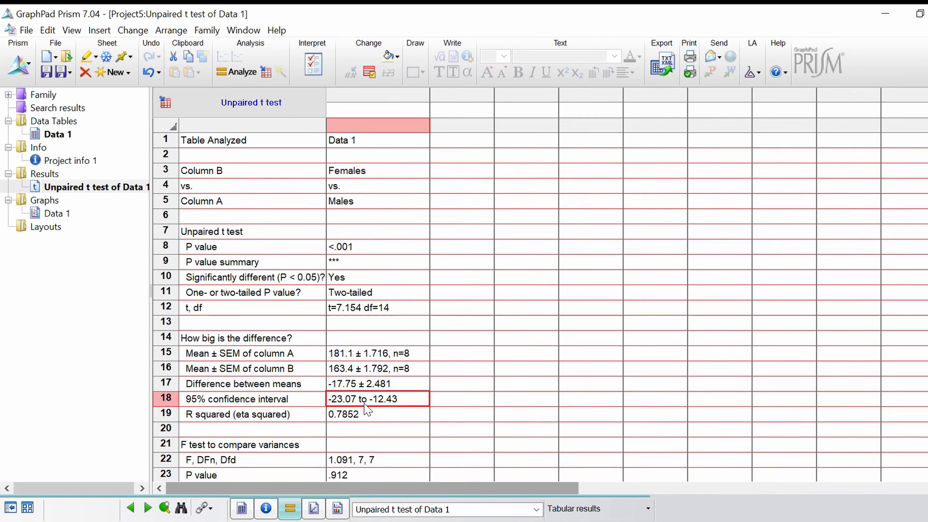
pyautogui.click(389, 414)
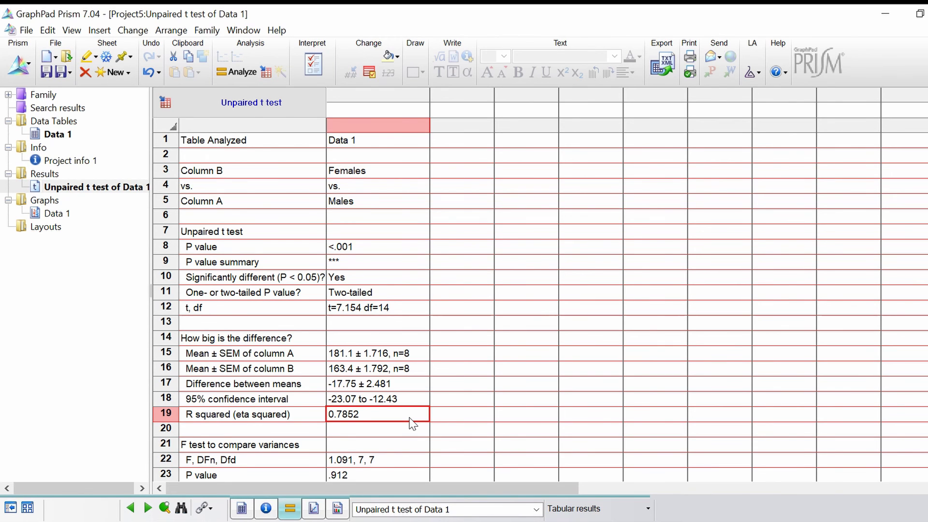
pyautogui.press('Down')
pyautogui.press('Down')
pyautogui.press('Down')
pyautogui.press('Down')
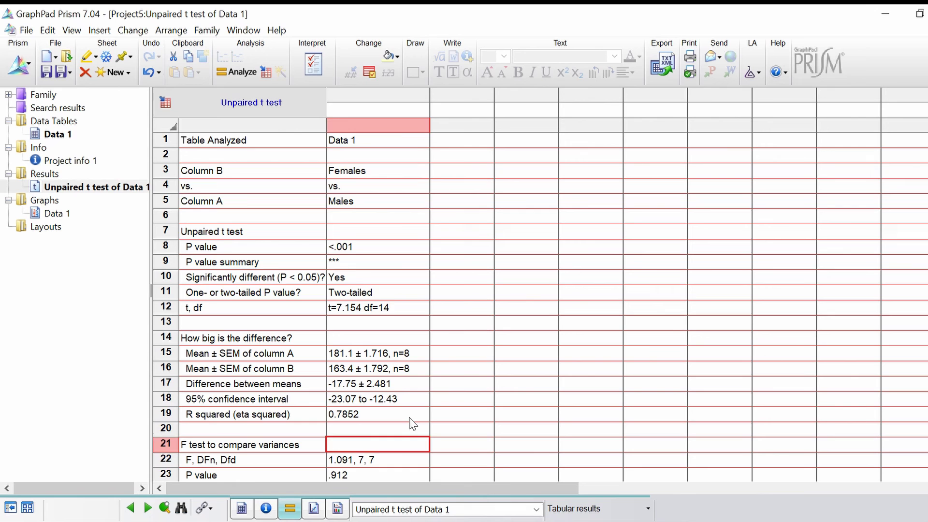
pyautogui.press('Down')
pyautogui.press('Down')
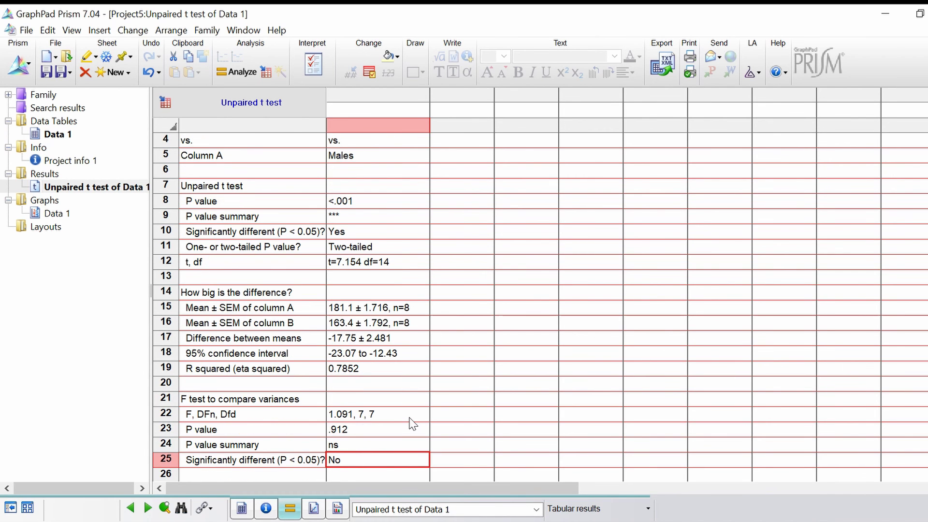
pyautogui.press('Down')
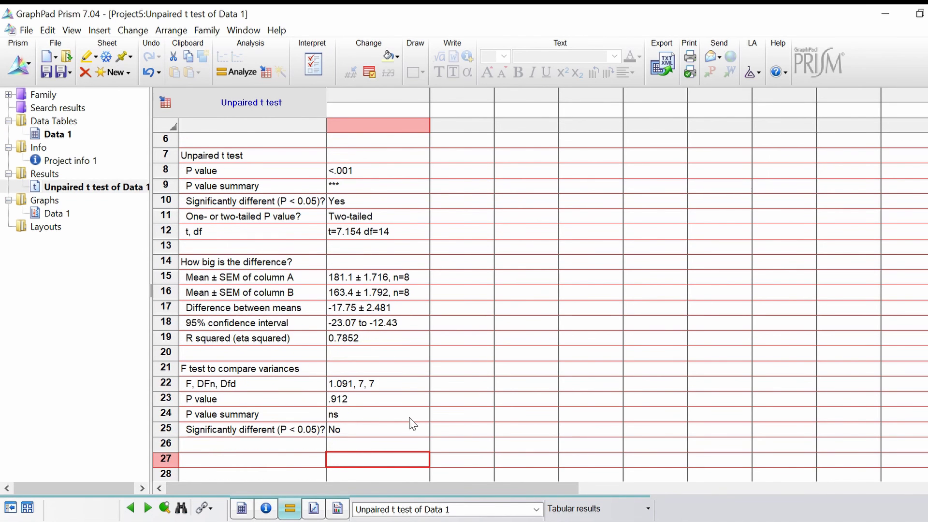
pyautogui.press('Up')
pyautogui.press('Up')
pyautogui.press('Up')
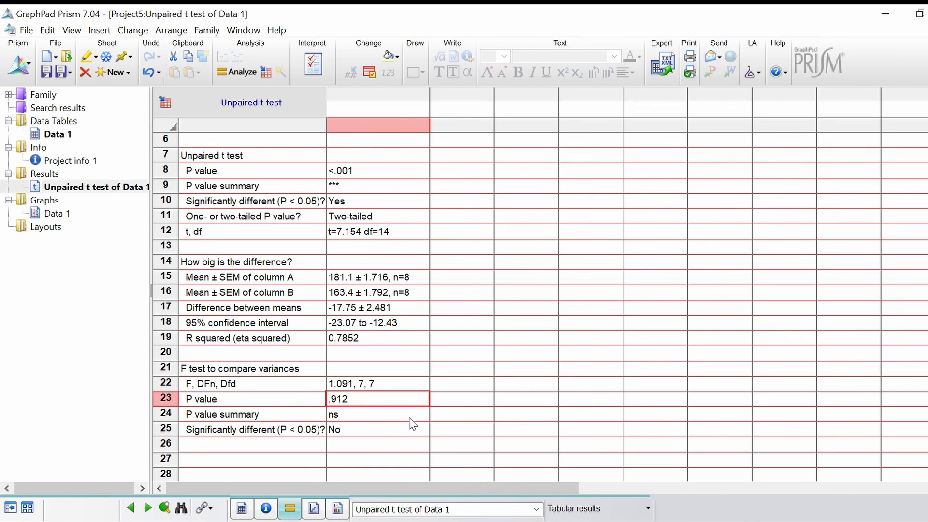
pyautogui.press('Up')
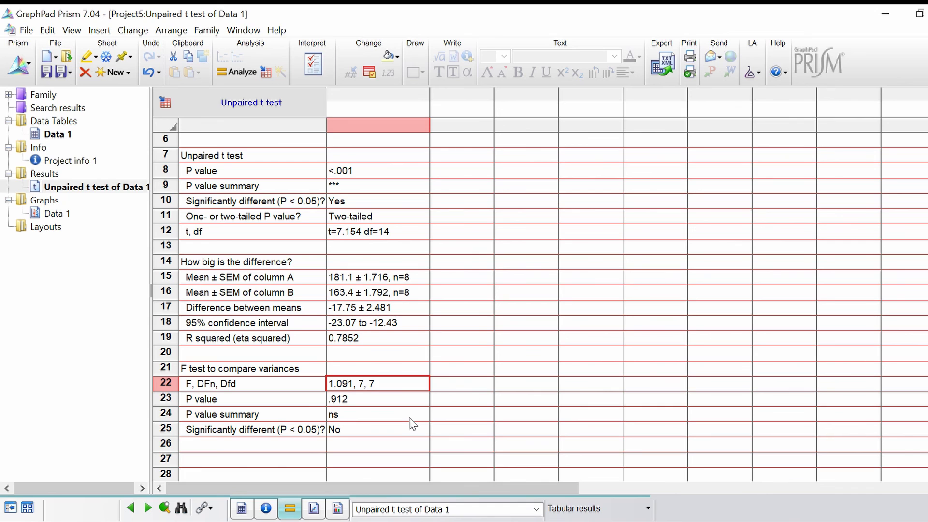
pyautogui.press('Down')
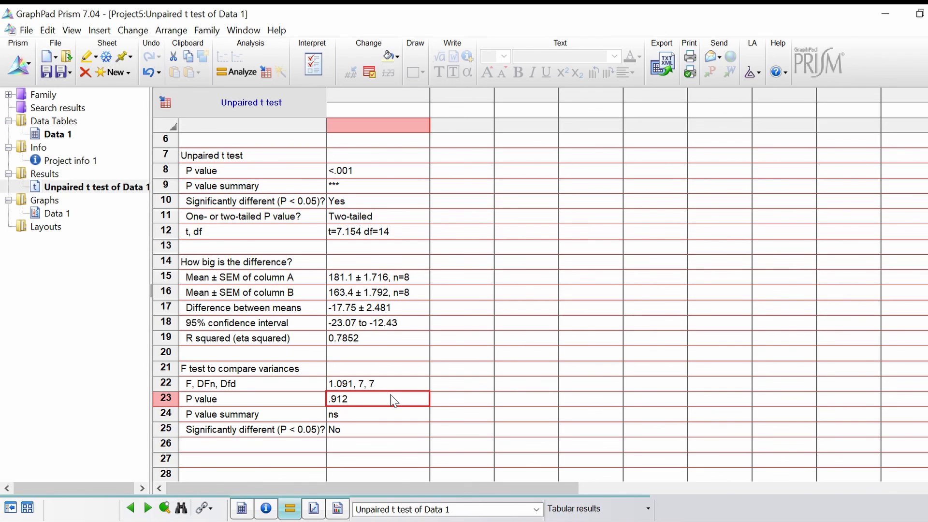
pyautogui.press('Down')
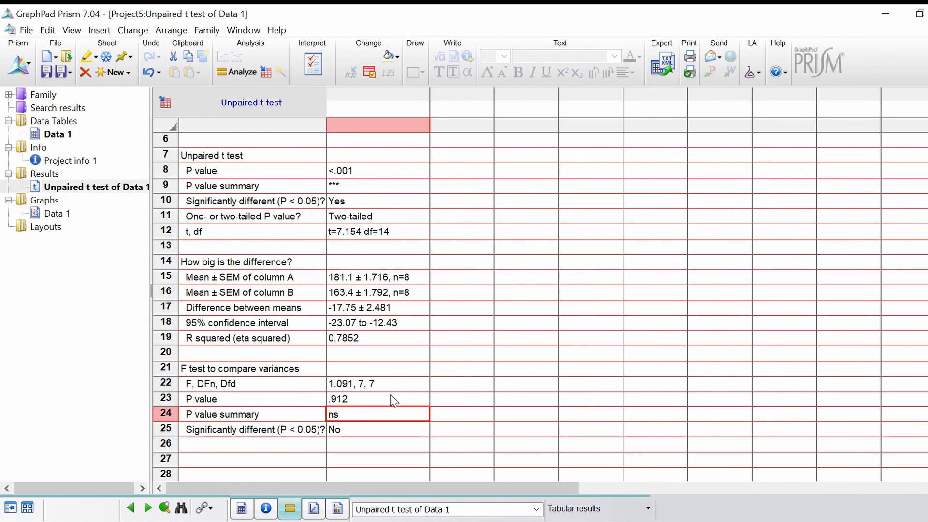
pyautogui.click(394, 401)
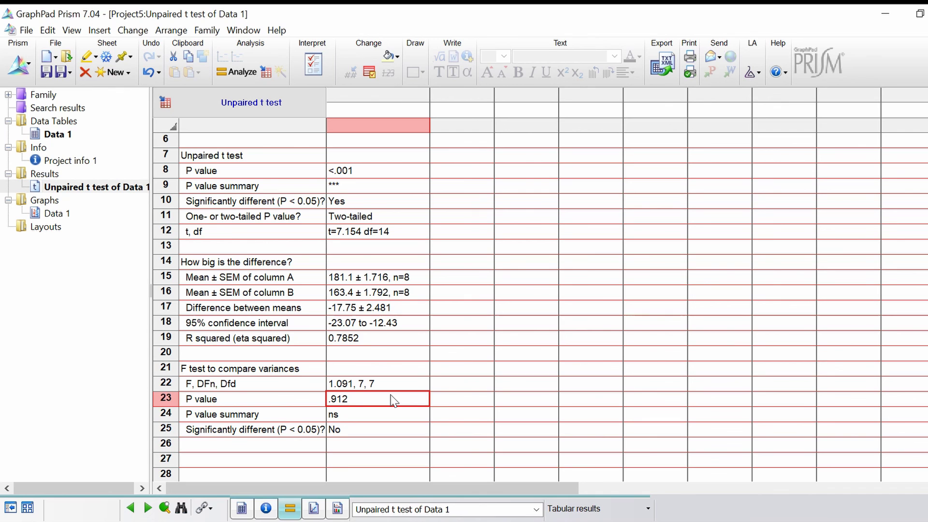
pyautogui.press('Down')
pyautogui.press('Down')
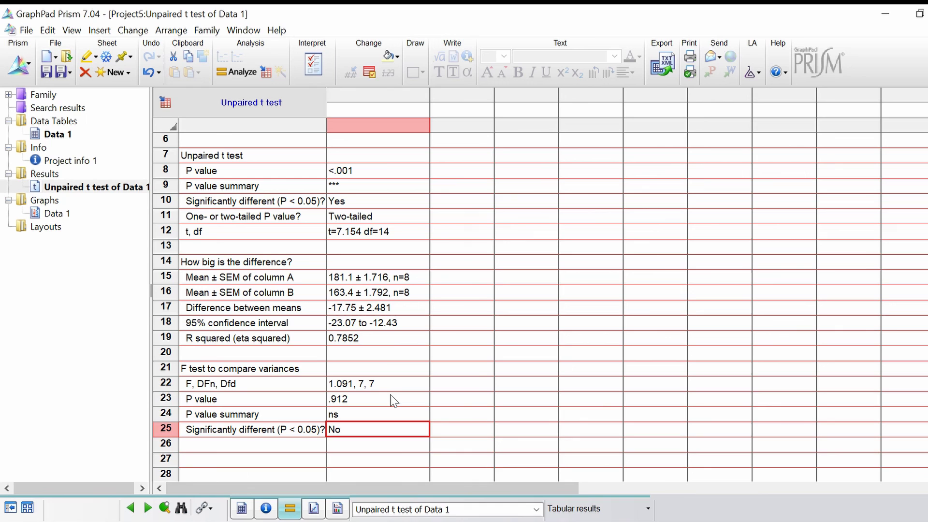
pyautogui.hotkey('ctrl', 'Up')
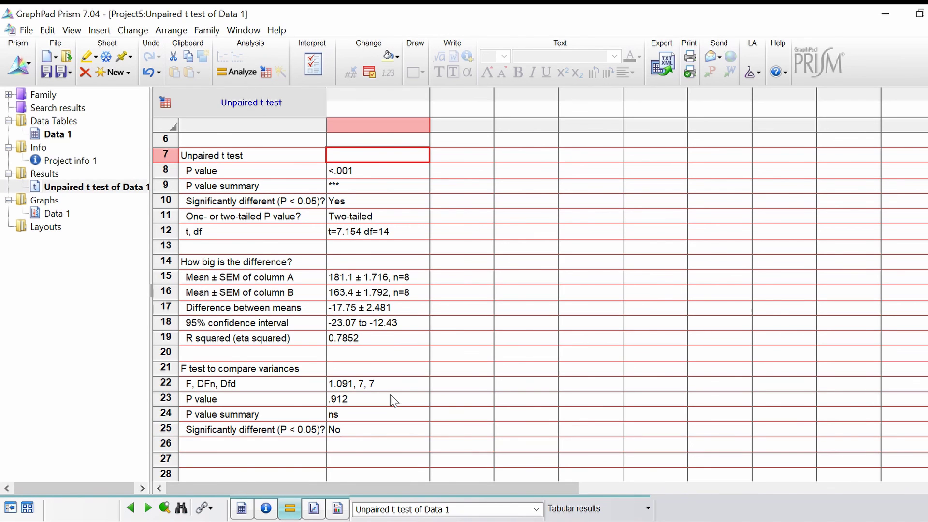